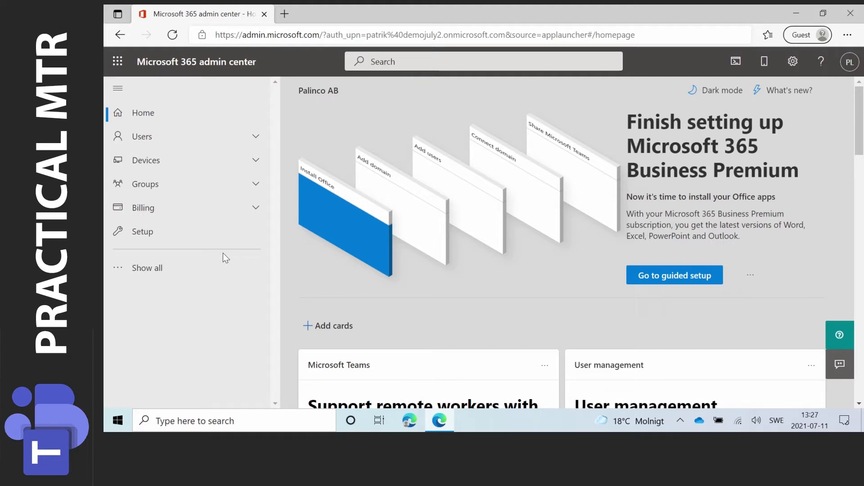
Step: Switch to the Exchange admin center and start adding a new resource mailbox under the recipients' resources
left_click(147, 268)
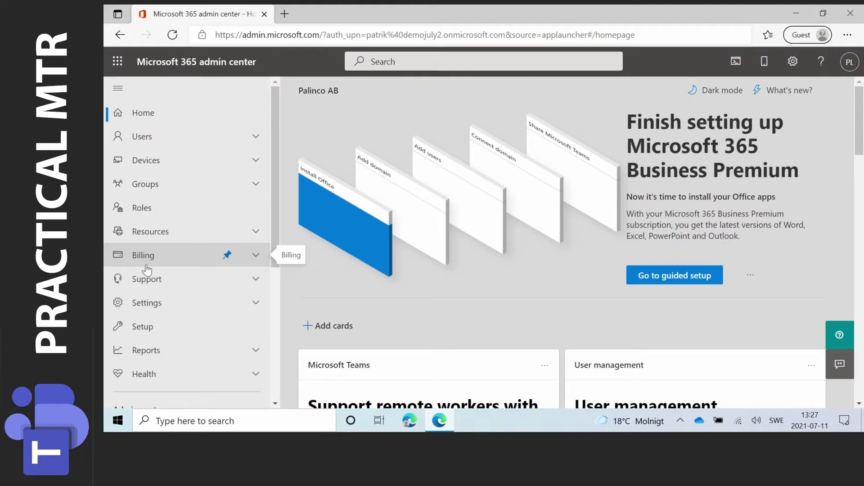
scroll(147, 268, "down", 3)
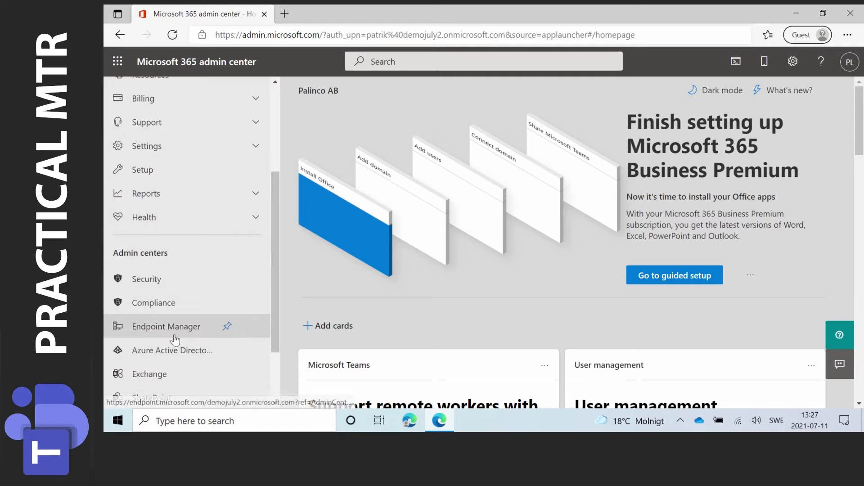
left_click(153, 377)
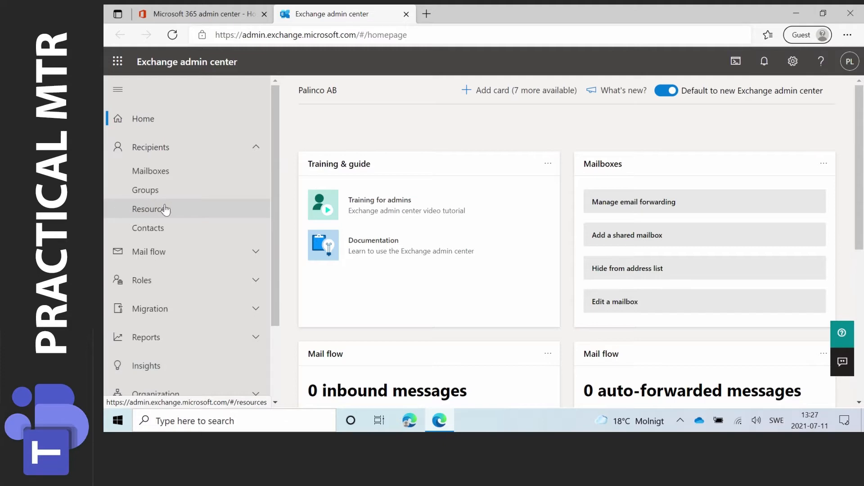
left_click(165, 210)
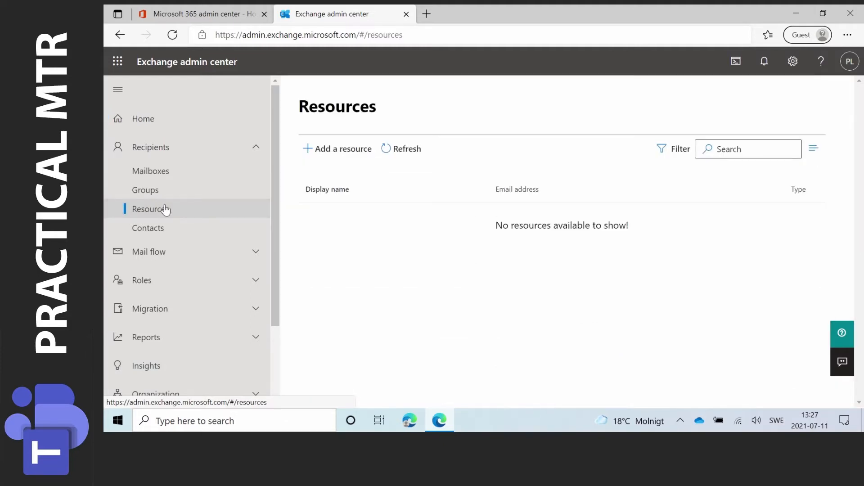
left_click(346, 151)
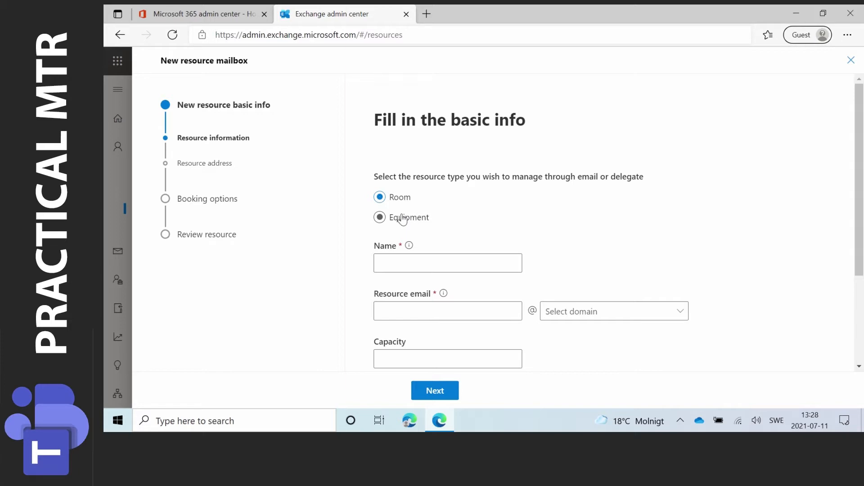
Step: Name the room resource Room One, use the name without a space as its email alias, and select the tenant's onmicrosoft.com domain
left_click(417, 260)
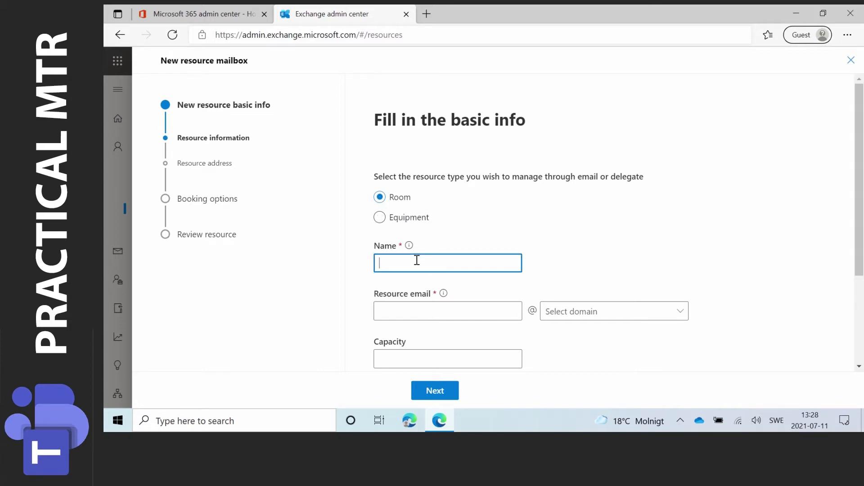
type("Room One")
left_click(427, 313)
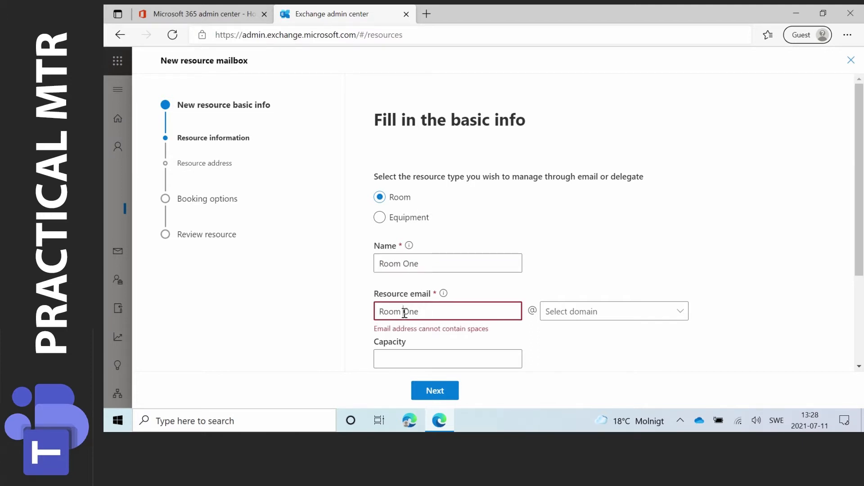
left_click(405, 312)
key("BackSpace")
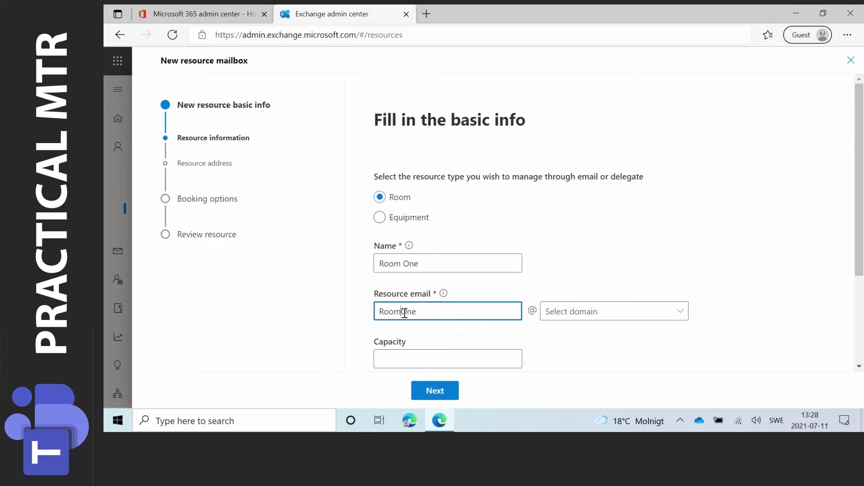
left_click(587, 315)
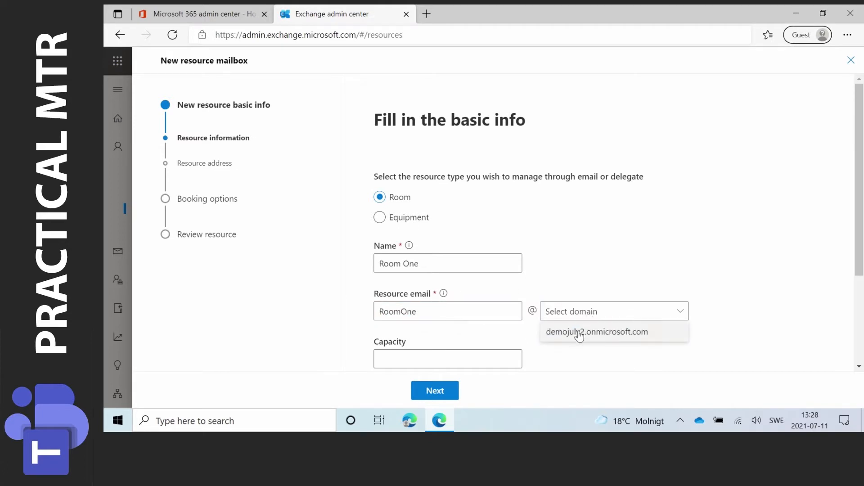
left_click(619, 332)
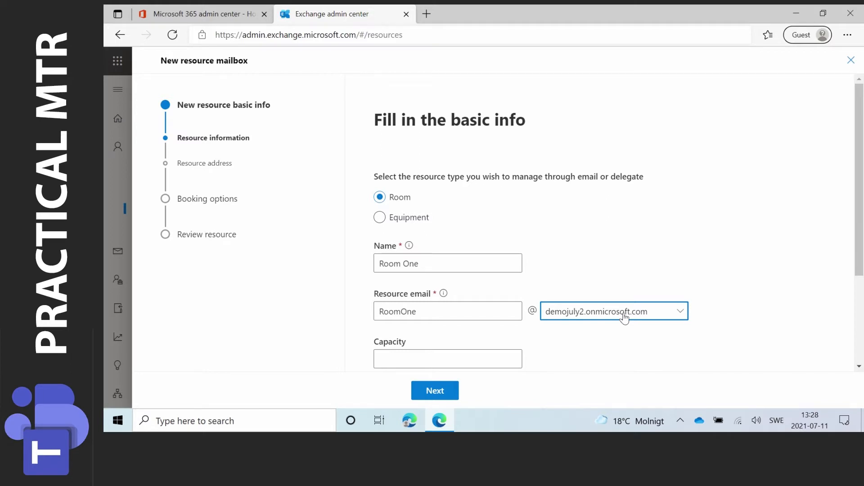
left_click(624, 318)
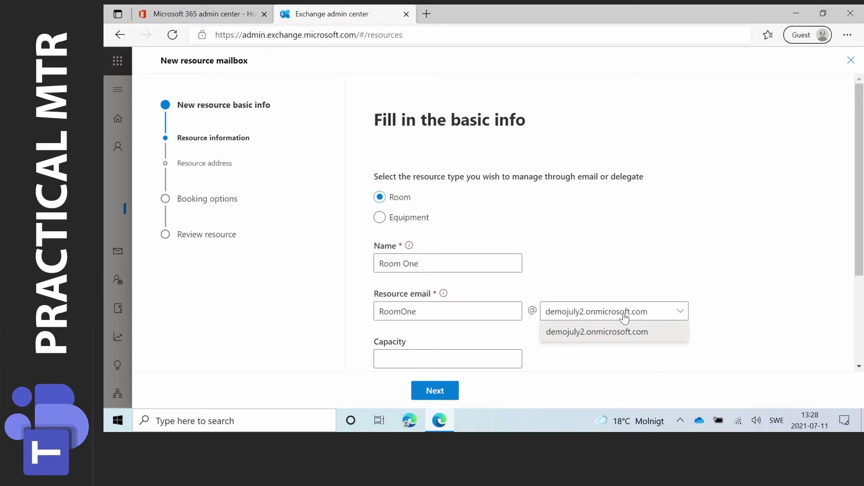
left_click(644, 289)
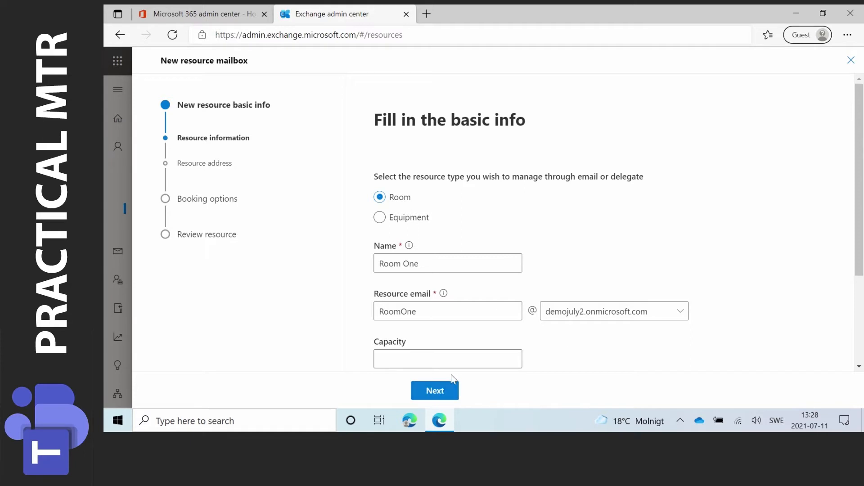
Step: Leave the capacity, location, phone and address details blank and proceed to the booking options
scroll(478, 353, "down", 3)
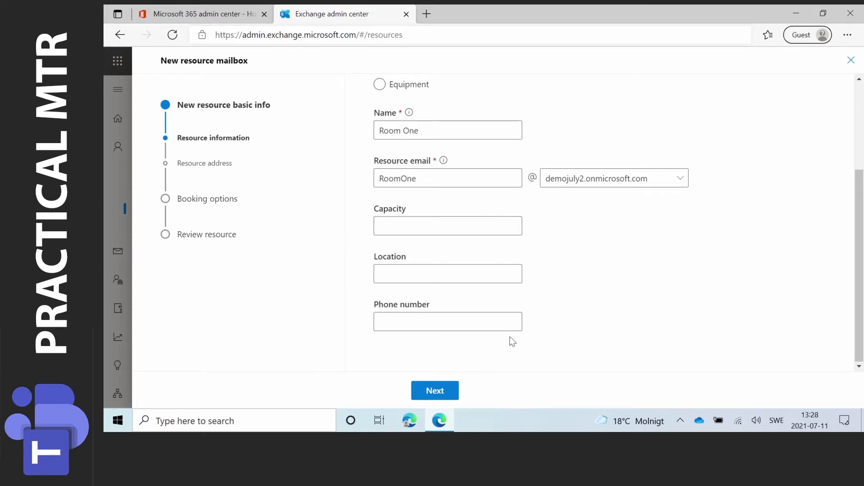
left_click(450, 392)
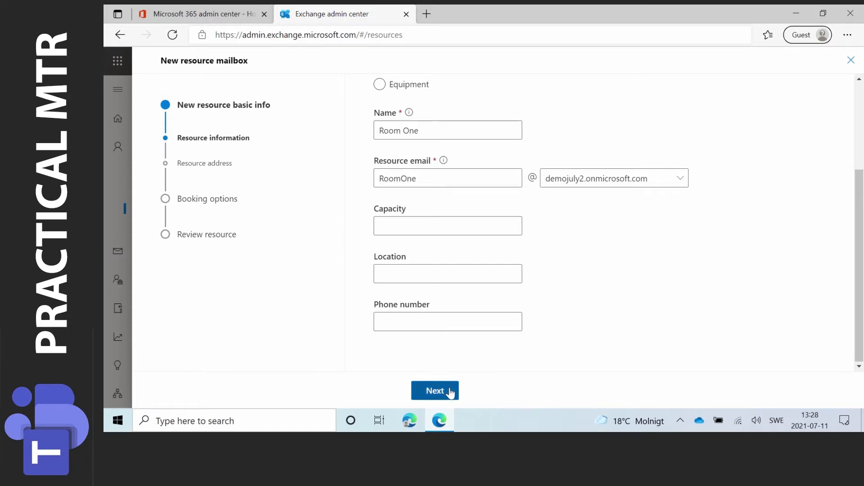
scroll(609, 297, "down", 1)
scroll(607, 294, "down", 3)
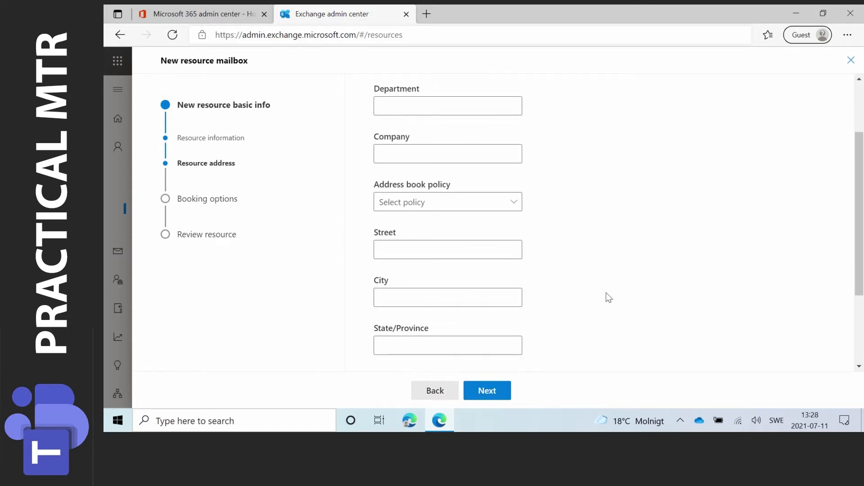
scroll(606, 293, "down", 1)
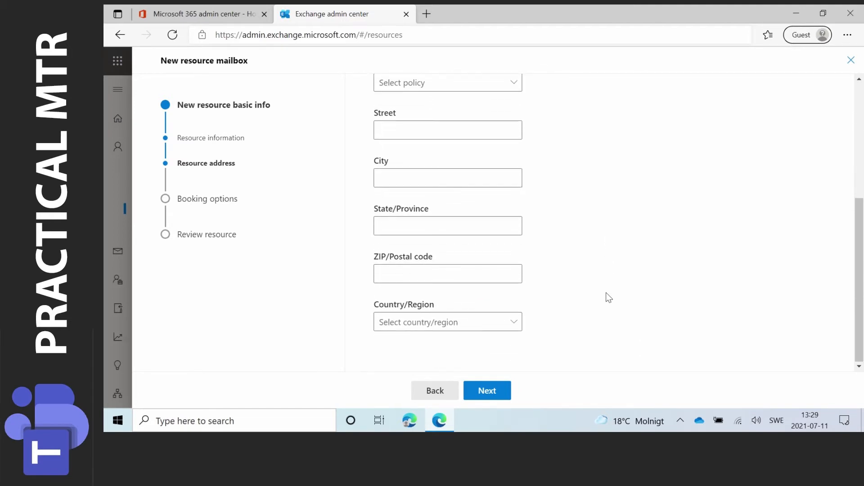
left_click(492, 393)
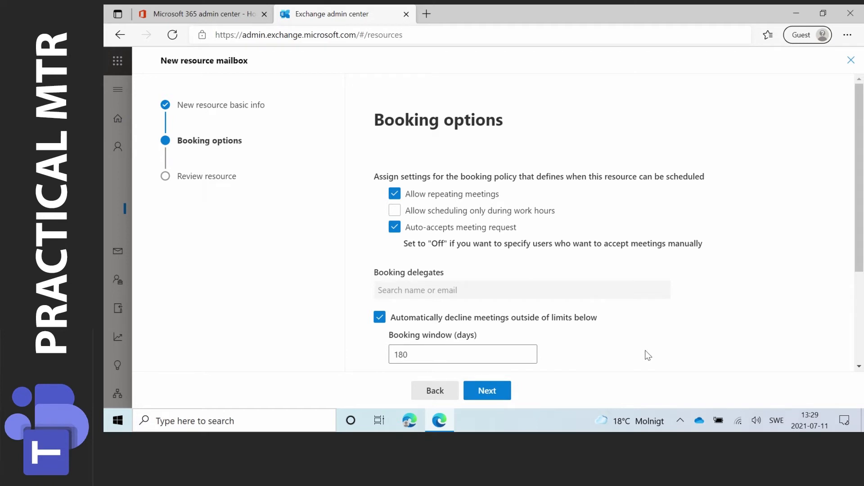
Step: Raise the maximum meeting duration to 240 hours and lengthen the booking window
scroll(664, 336, "down", 2)
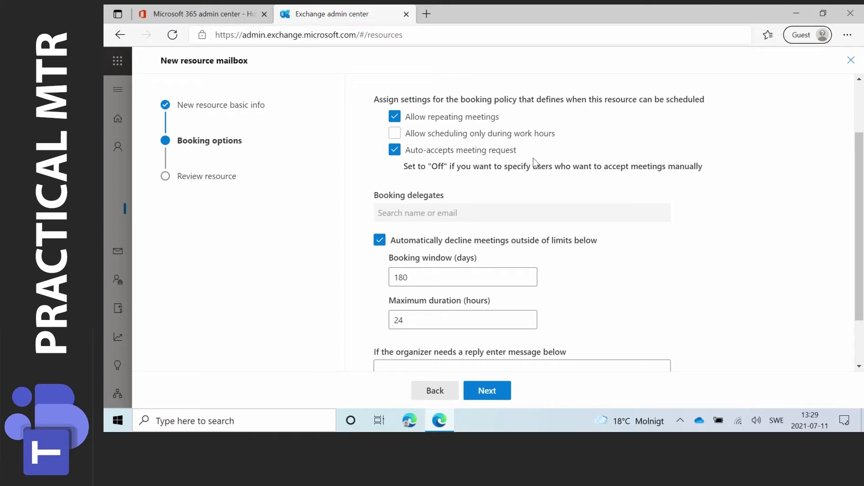
scroll(596, 269, "down", 2)
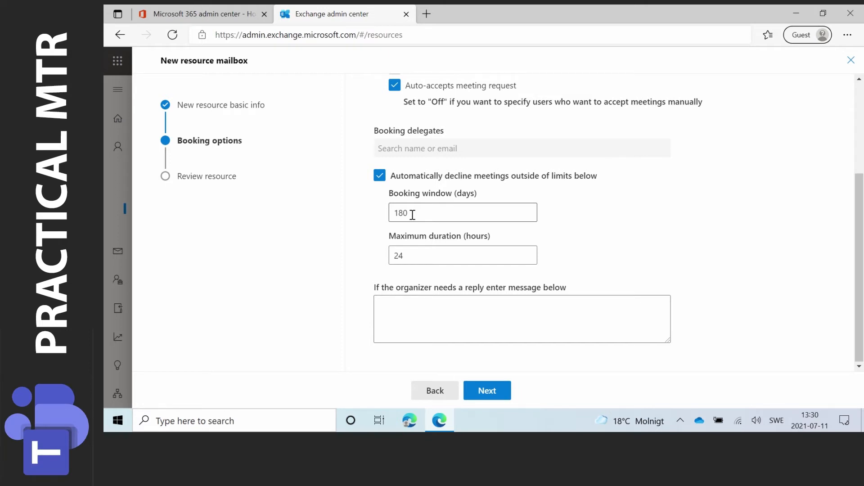
left_click(409, 258)
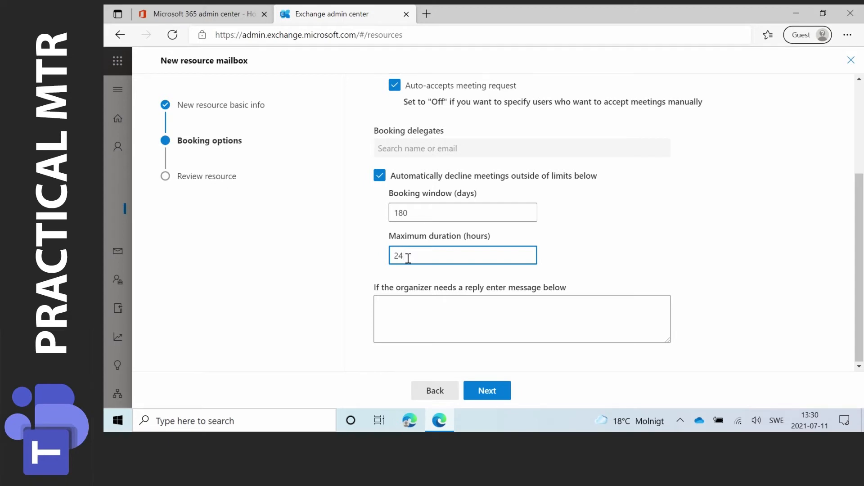
type("0")
left_click(427, 210)
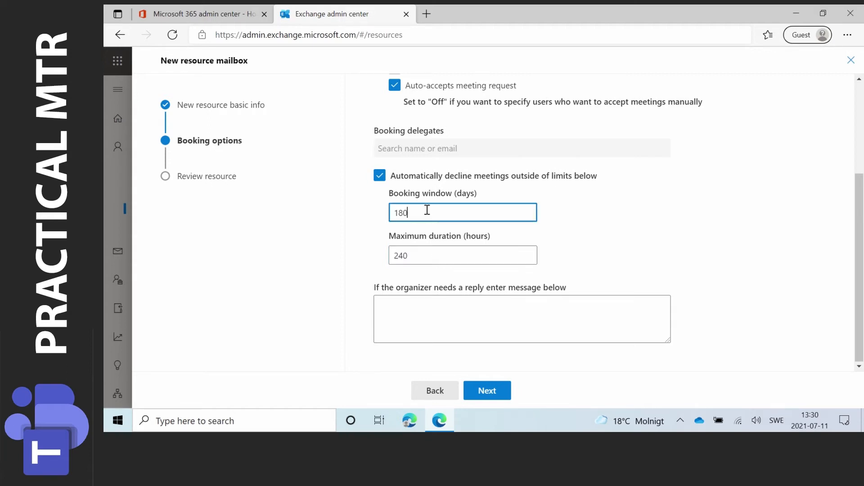
left_click(400, 212)
type("0")
Step: Turn off automatic declining of meetings outside the limits, then review and create the Room One resource mailbox
left_click(379, 175)
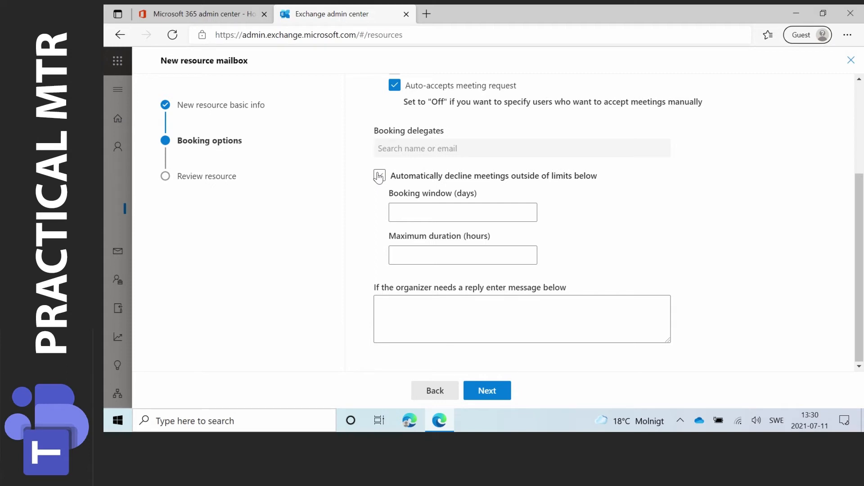
left_click(493, 399)
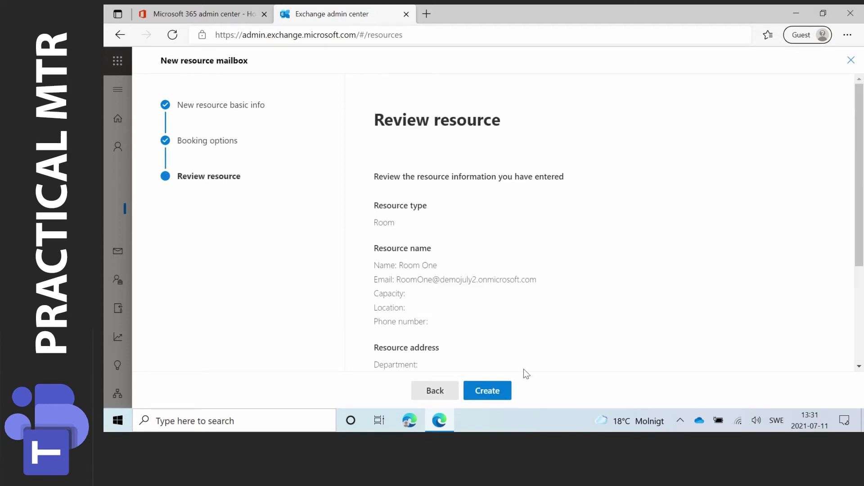
scroll(523, 354, "down", 3)
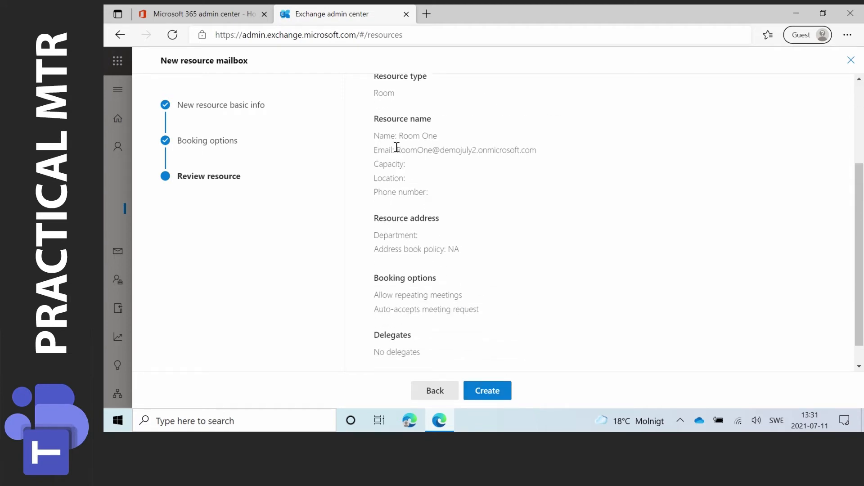
left_click_drag(397, 148, 546, 153)
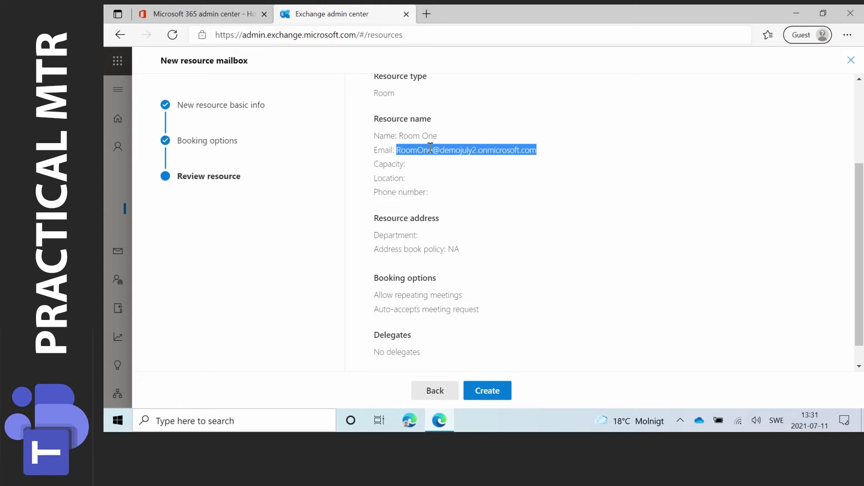
left_click(492, 397)
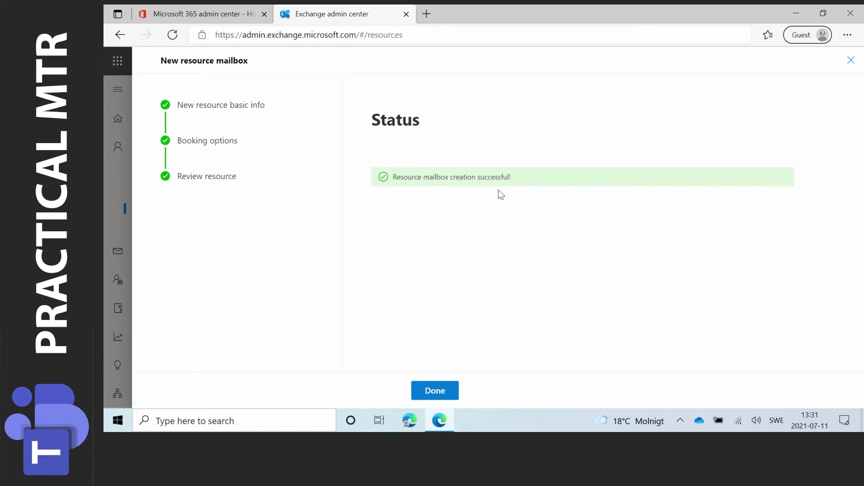
left_click(437, 391)
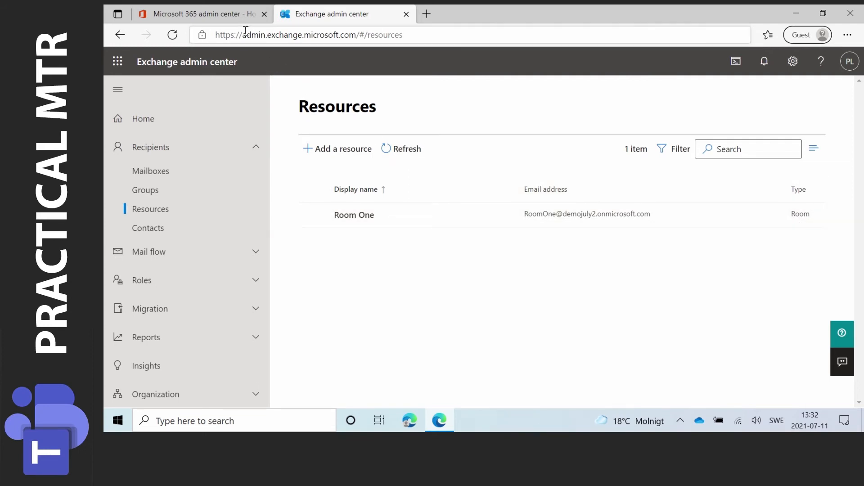
Step: Switch to the Microsoft 365 admin center and open the licenses and apps of active user Room One
left_click(223, 13)
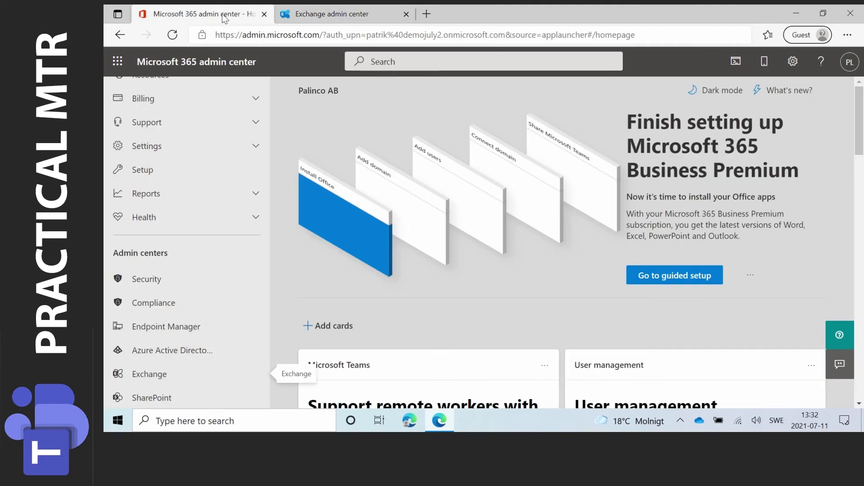
scroll(225, 148, "up", 3)
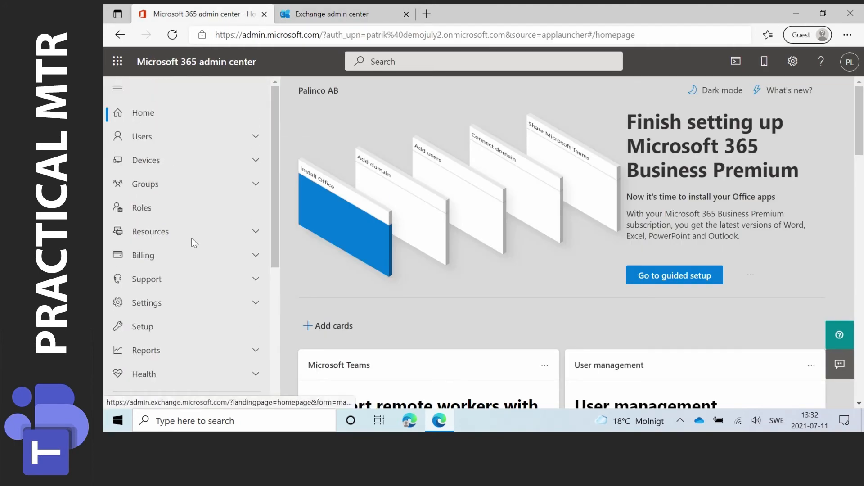
left_click(142, 137)
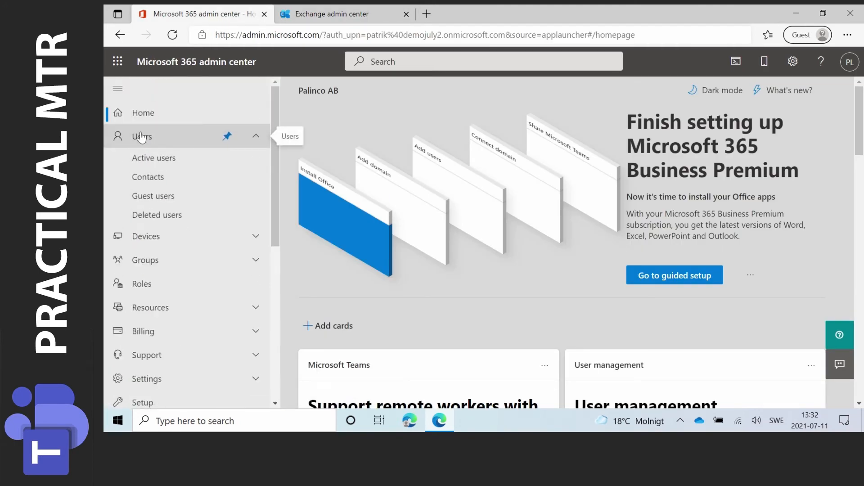
left_click(187, 162)
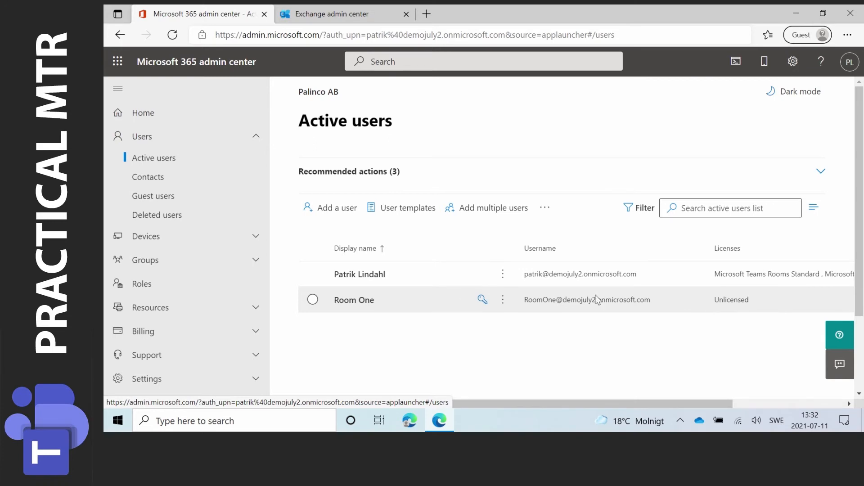
left_click(342, 300)
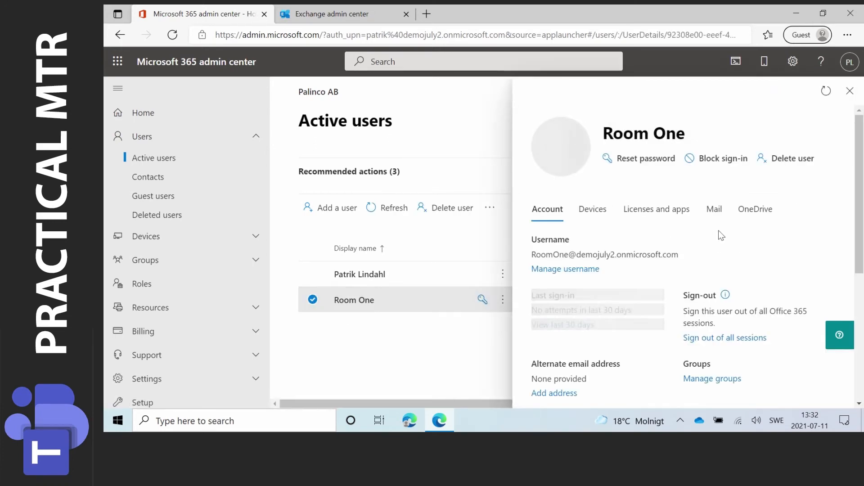
left_click(672, 213)
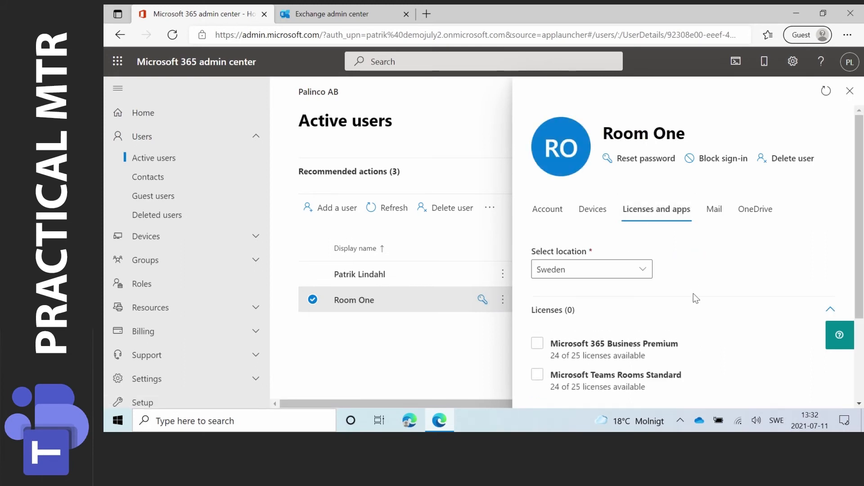
Step: Assign the Microsoft Teams Rooms Standard license to Room One, keep all its included apps enabled, and save the changes
scroll(693, 293, "down", 2)
scroll(587, 317, "down", 1)
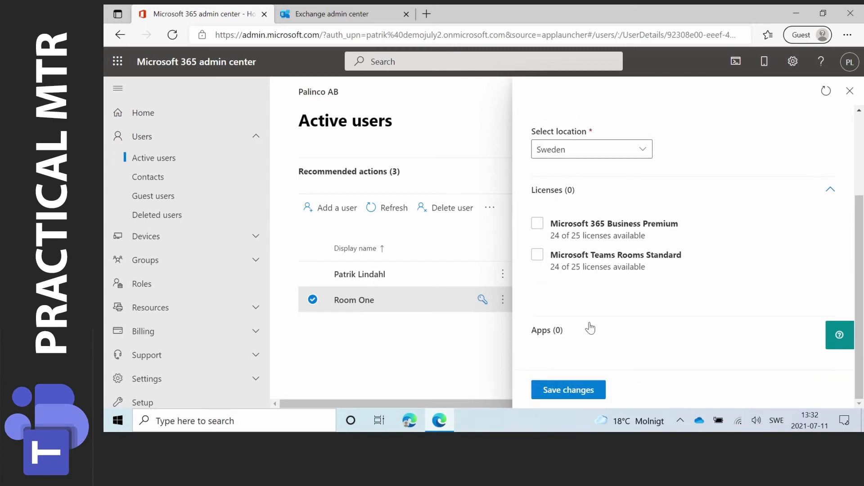
left_click(581, 265)
left_click(537, 257)
left_click(557, 335)
scroll(626, 334, "down", 5)
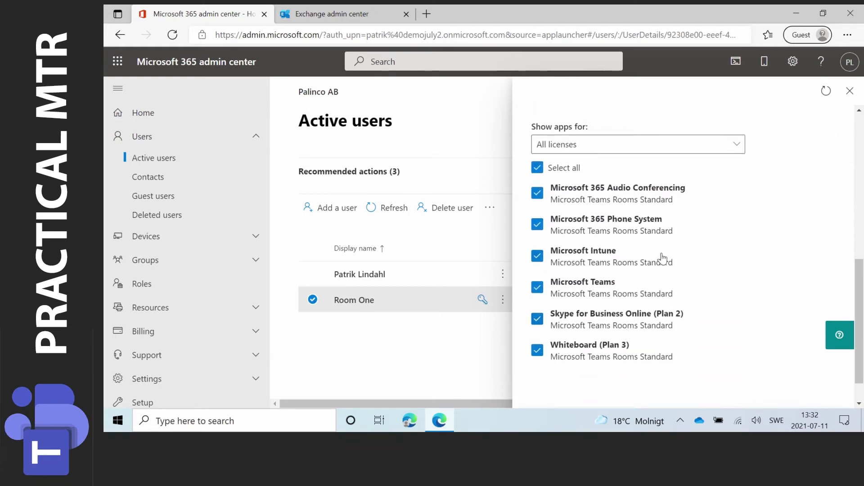
scroll(702, 252, "up", 1)
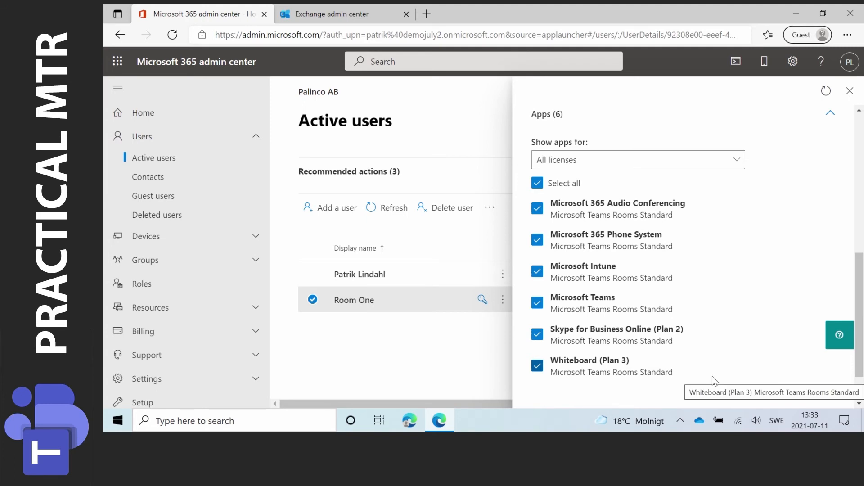
scroll(712, 377, "down", 1)
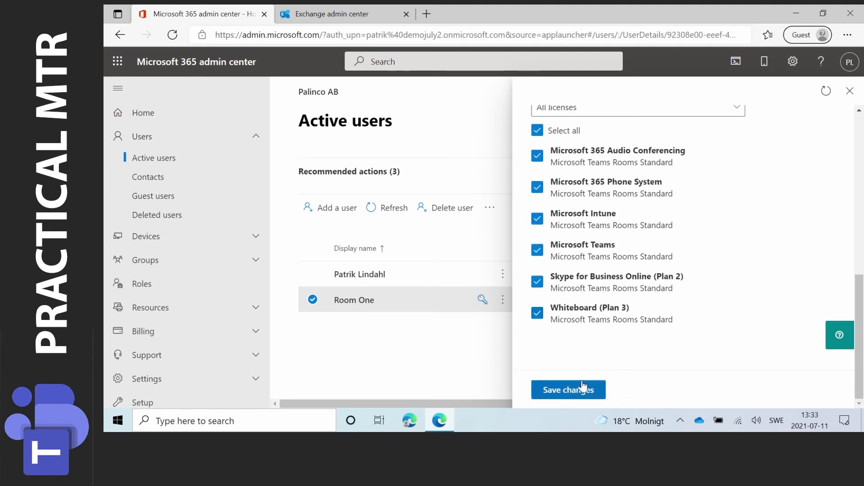
left_click(563, 393)
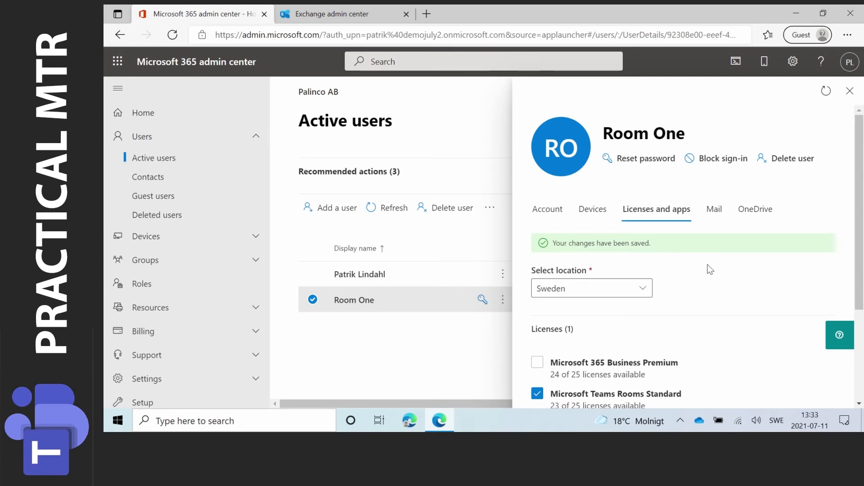
Step: Open the password reset options for Room One
left_click(646, 160)
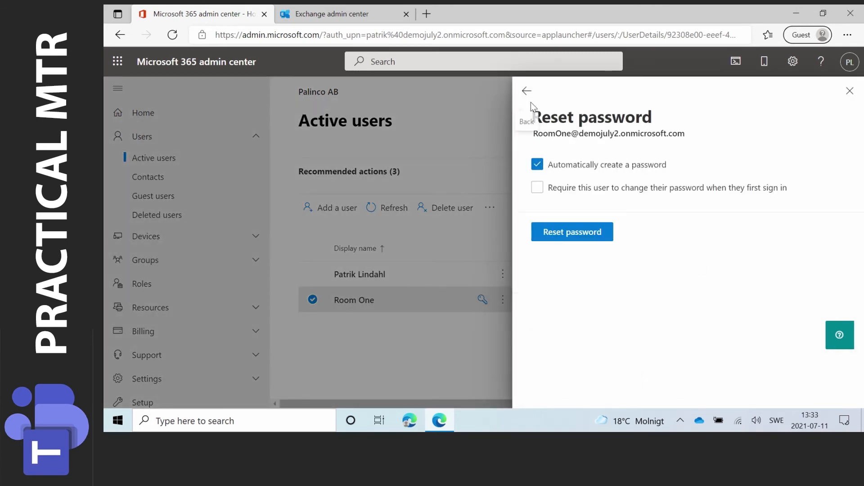
left_click(577, 173)
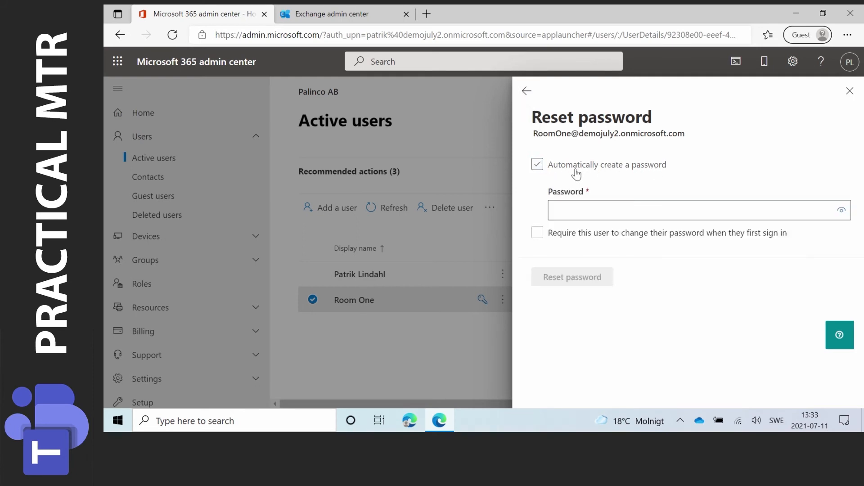
left_click(584, 212)
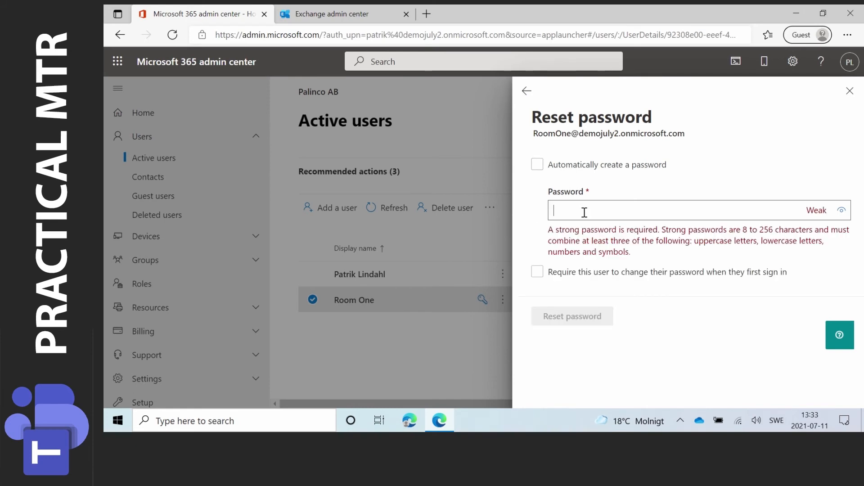
left_click(538, 165)
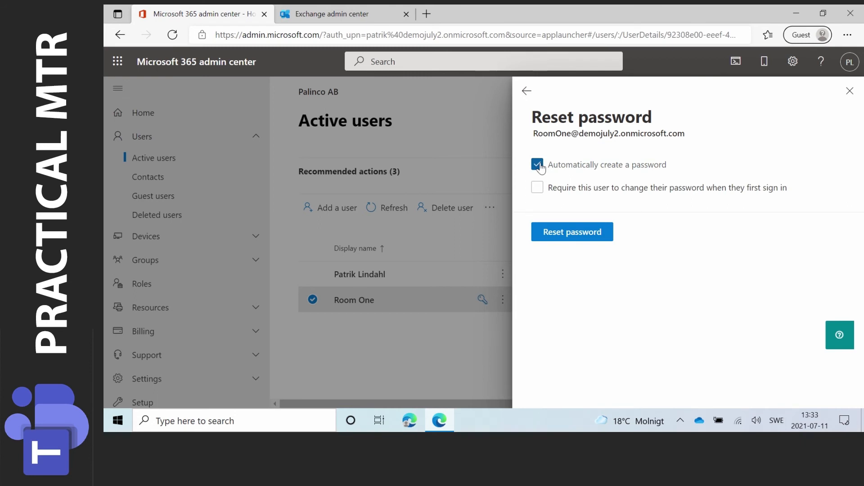
left_click(557, 192)
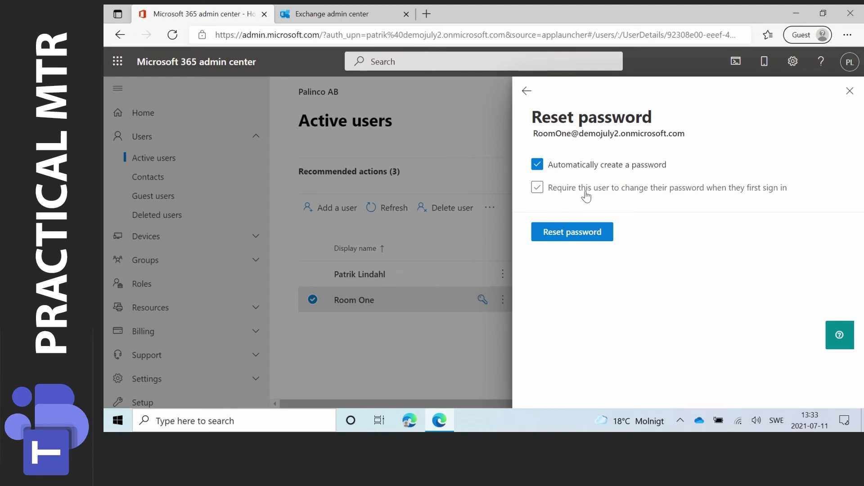
left_click(694, 193)
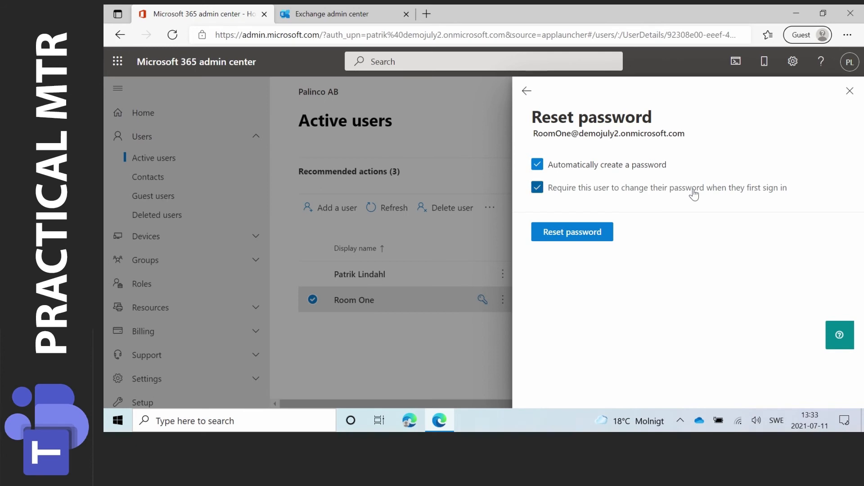
left_click(539, 193)
left_click(537, 164)
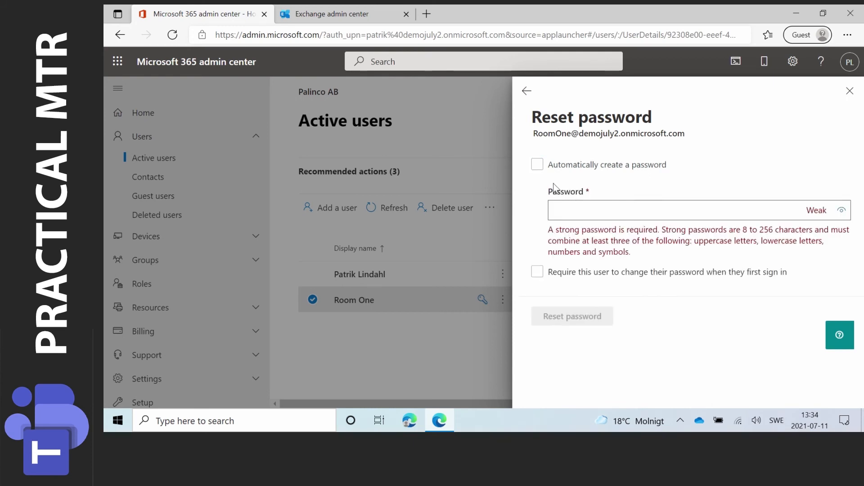
left_click(536, 165)
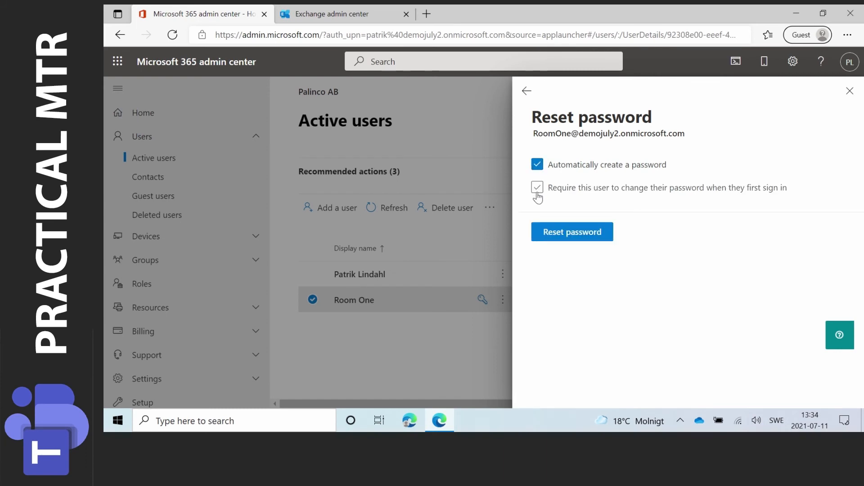
Step: Reset Room One's password with an automatically created one, without requiring a password change at first sign-in
left_click(537, 194)
left_click(537, 191)
left_click(570, 234)
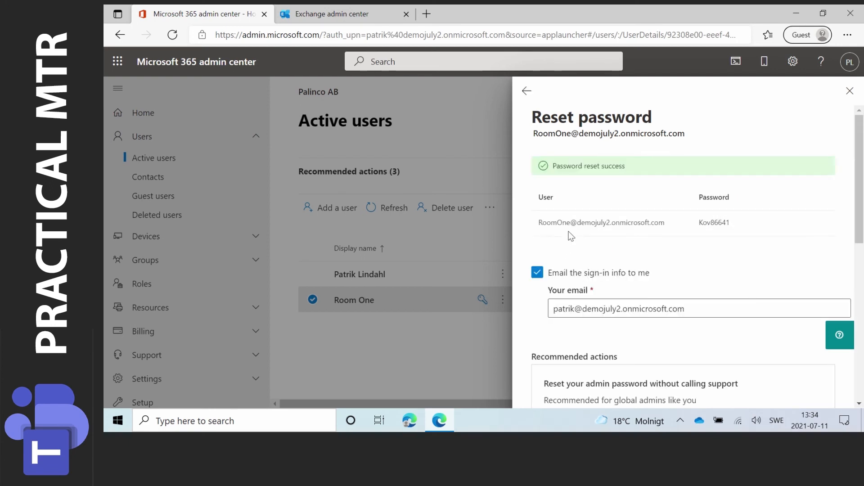
Step: Add a second recipient's e-mail address for Room One's sign-in info, then send the e-mail and close the password reset
double_click(702, 223)
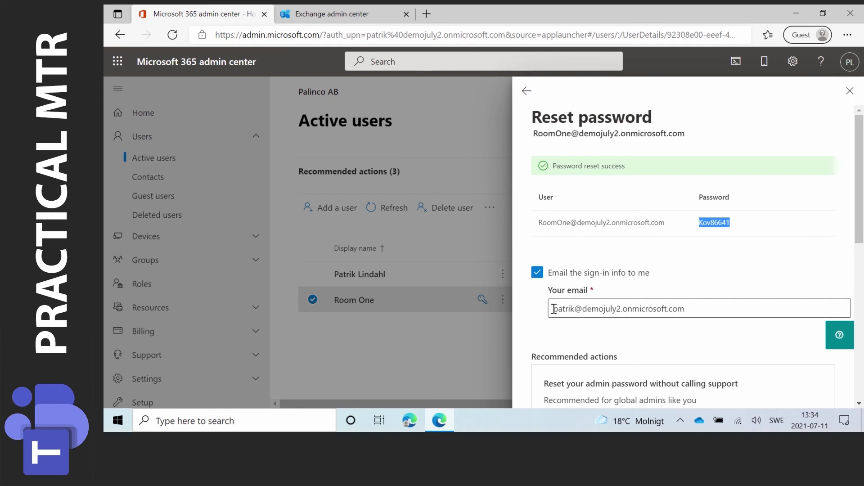
left_click_drag(554, 309, 686, 308)
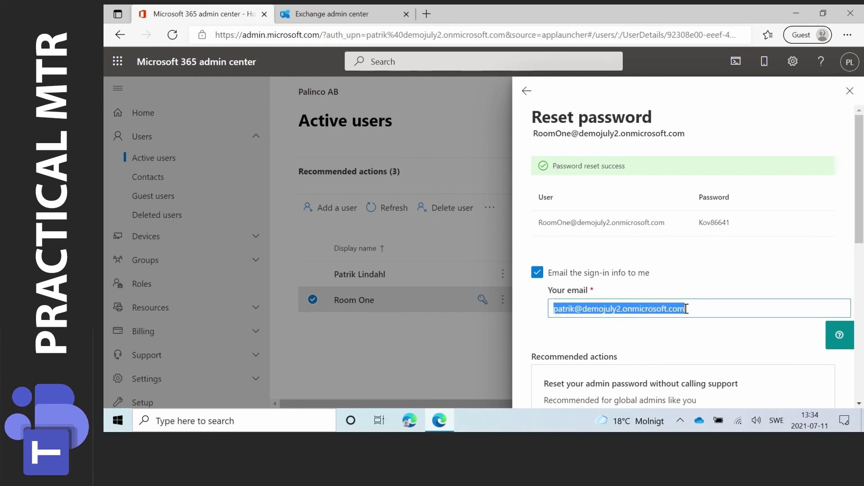
left_click(691, 308)
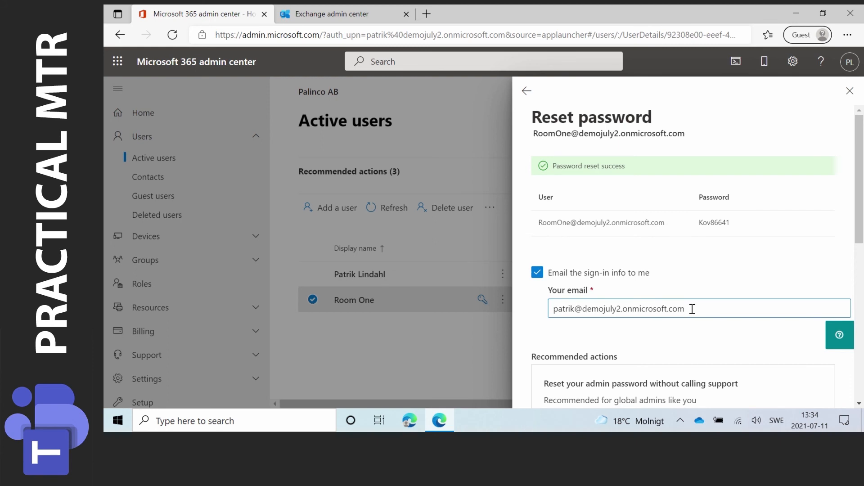
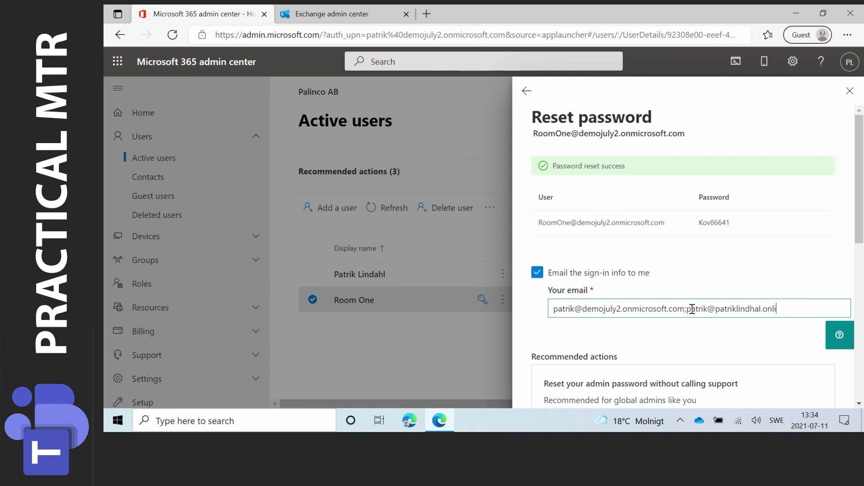
scroll(788, 320, "down", 8)
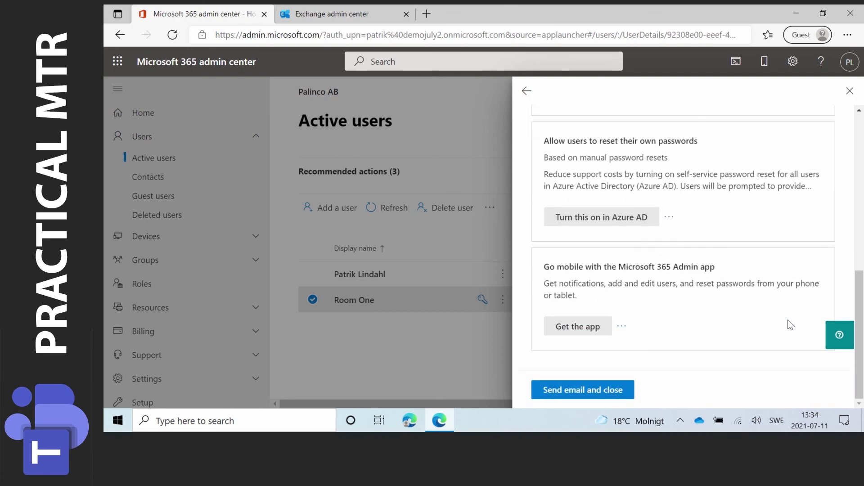
left_click(587, 390)
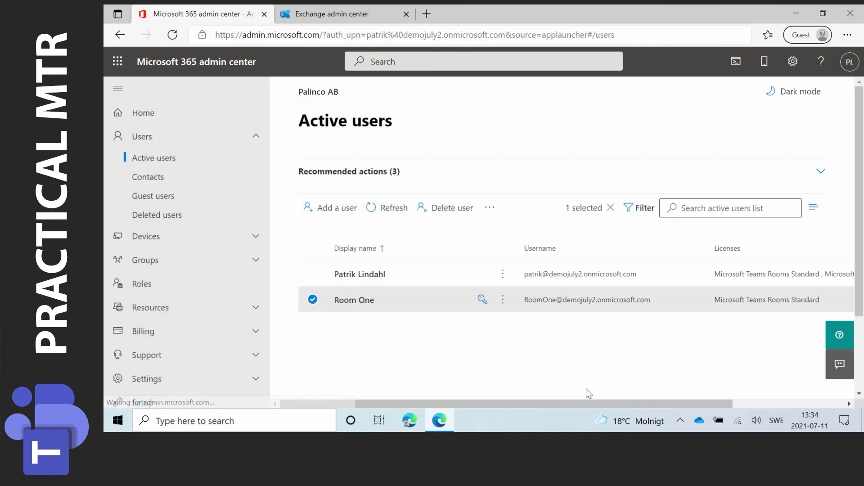